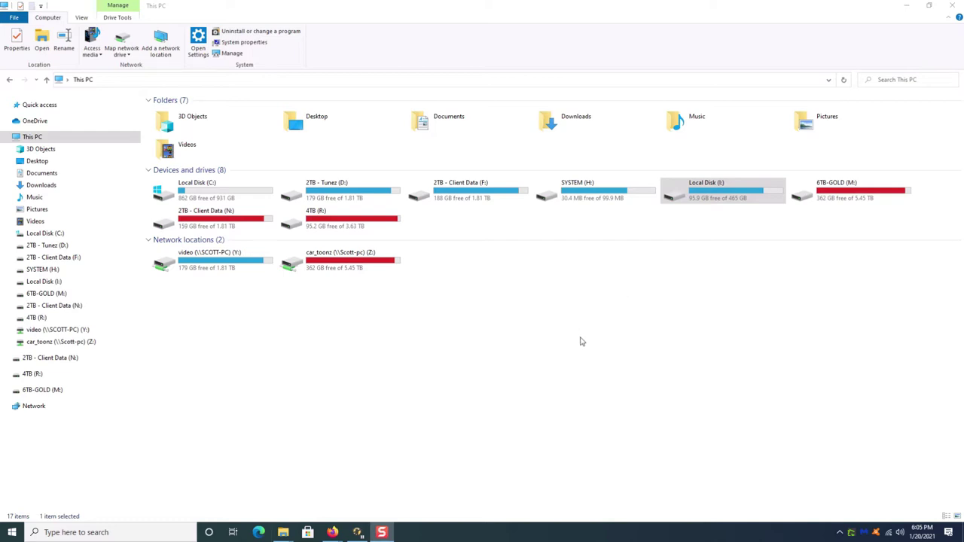
- Navigate from Local Disk (I:) through Users and the user folder to Pictures, peeking into wallpaper
{"action": "key", "text": "super+d"}
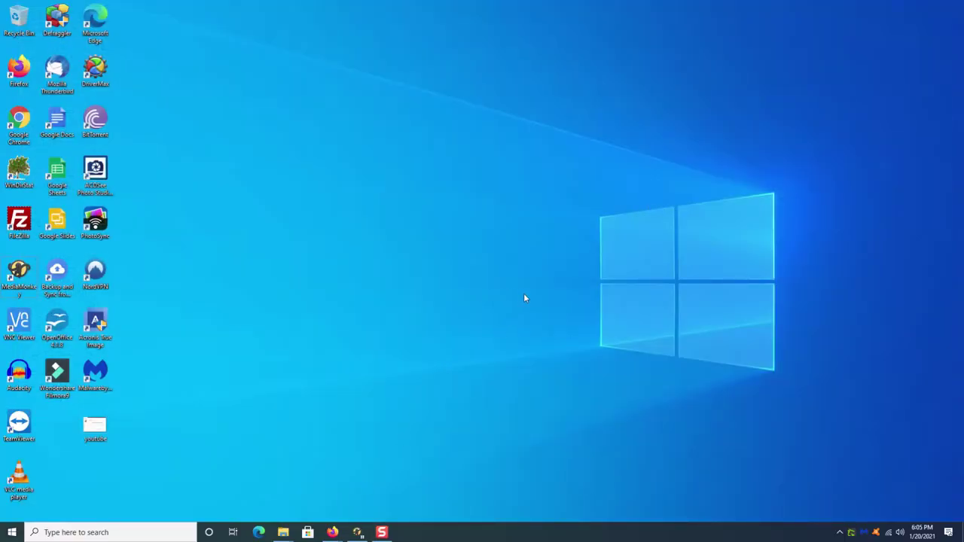
{"action": "key", "text": "super+d"}
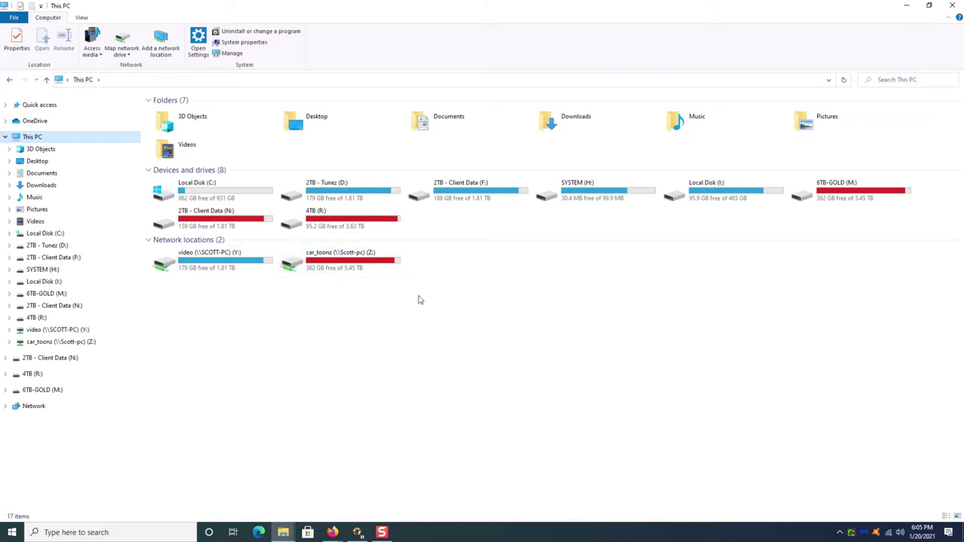
{"action": "left_click", "coordinate": [706, 198]}
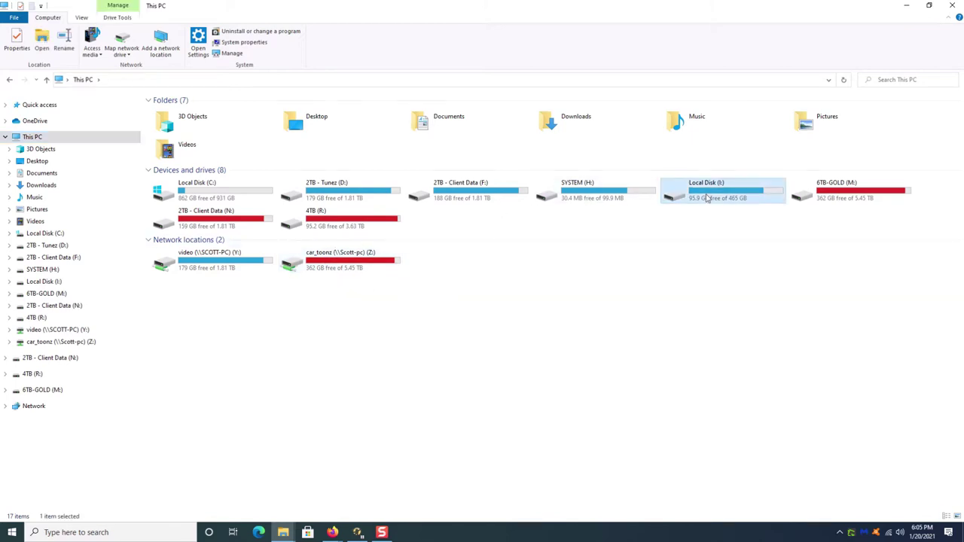
{"action": "double_click", "coordinate": [707, 198]}
{"action": "double_click", "coordinate": [176, 229]}
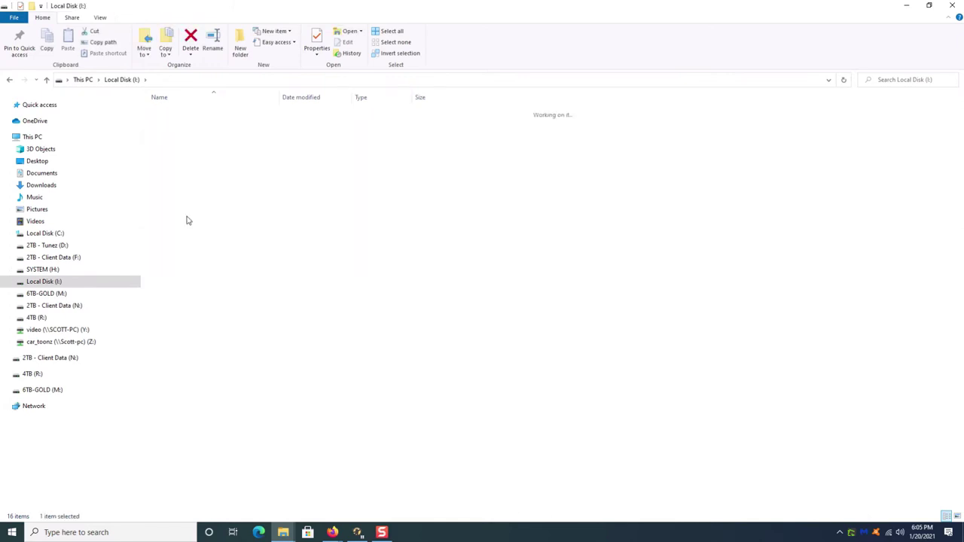
{"action": "double_click", "coordinate": [189, 133]}
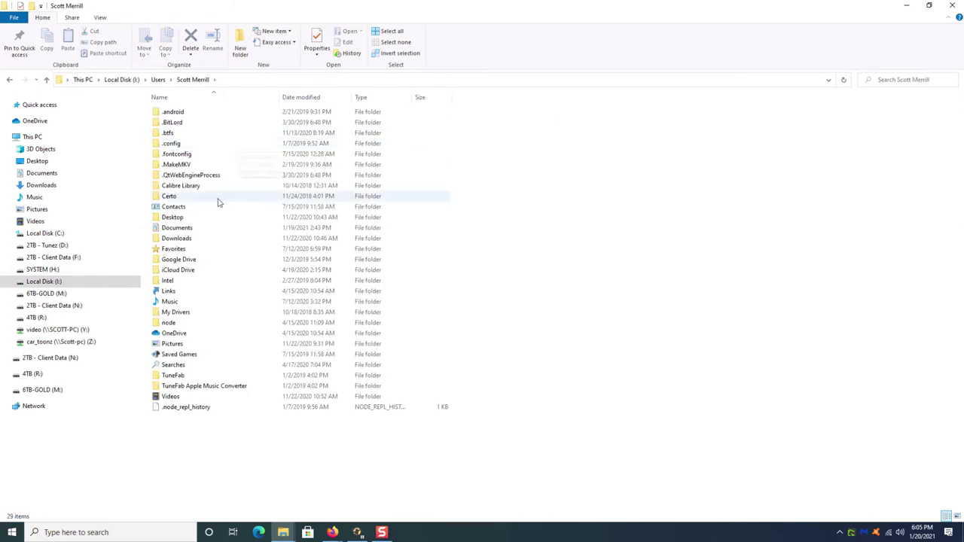
{"action": "double_click", "coordinate": [188, 344]}
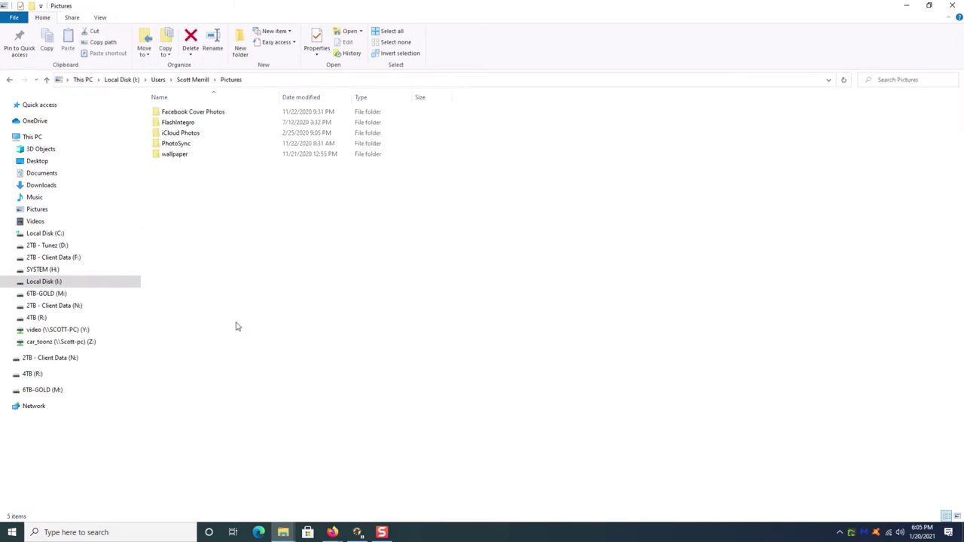
{"action": "double_click", "coordinate": [181, 154]}
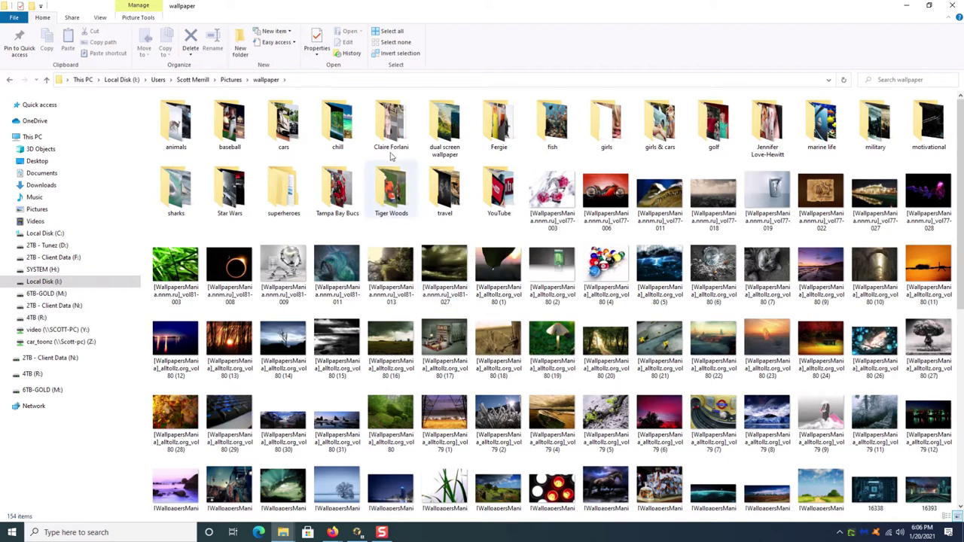
{"action": "left_click", "coordinate": [232, 80]}
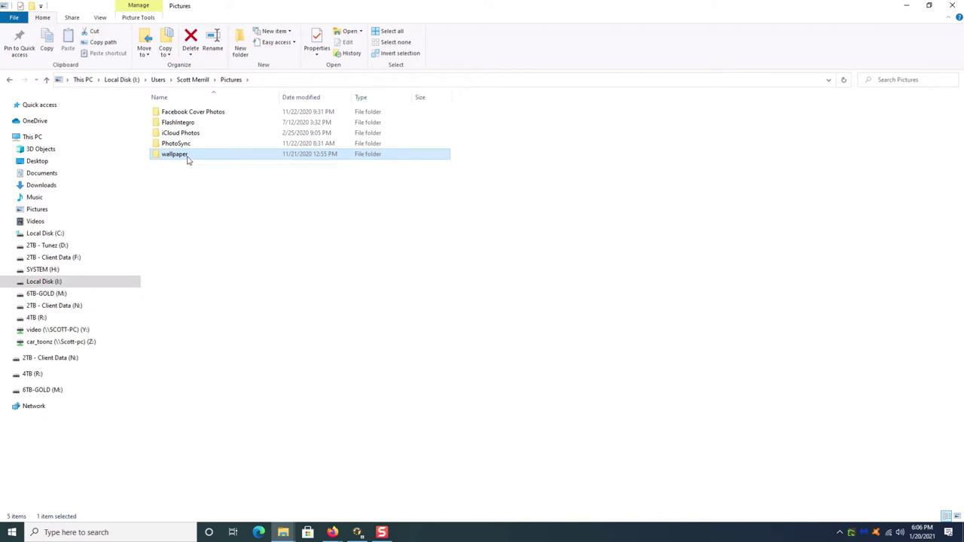
- Send the wallpaper folder to the desktop as a shortcut
{"action": "right_click", "coordinate": [188, 158]}
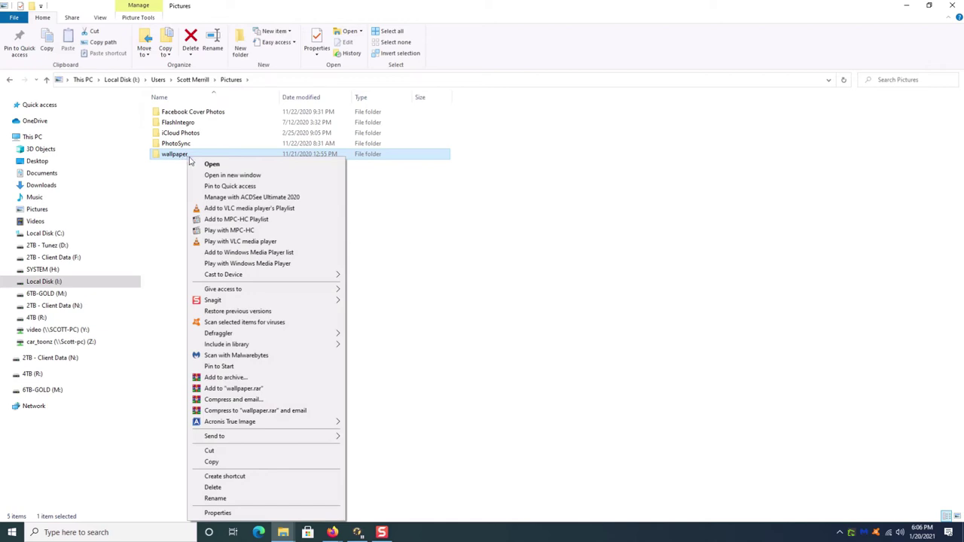
{"action": "mouse_move", "coordinate": [246, 439]}
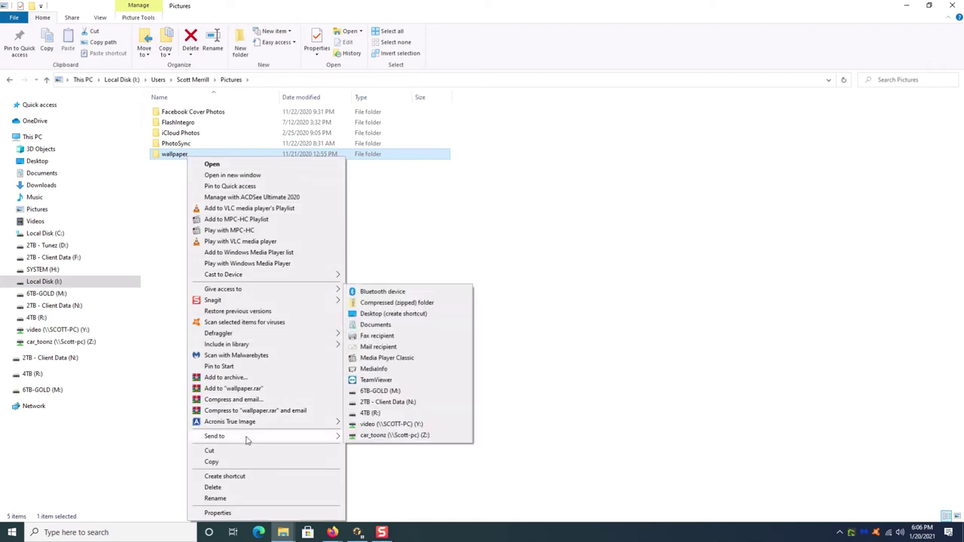
{"action": "left_click", "coordinate": [391, 314]}
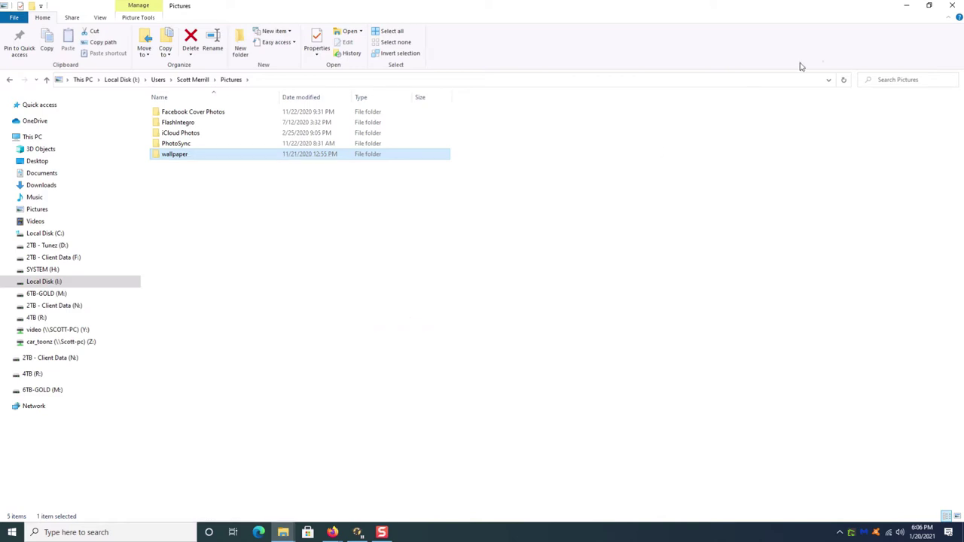
- Close Explorer, open the new wallpaper shortcut, check its full path, and close it
{"action": "left_click", "coordinate": [952, 5]}
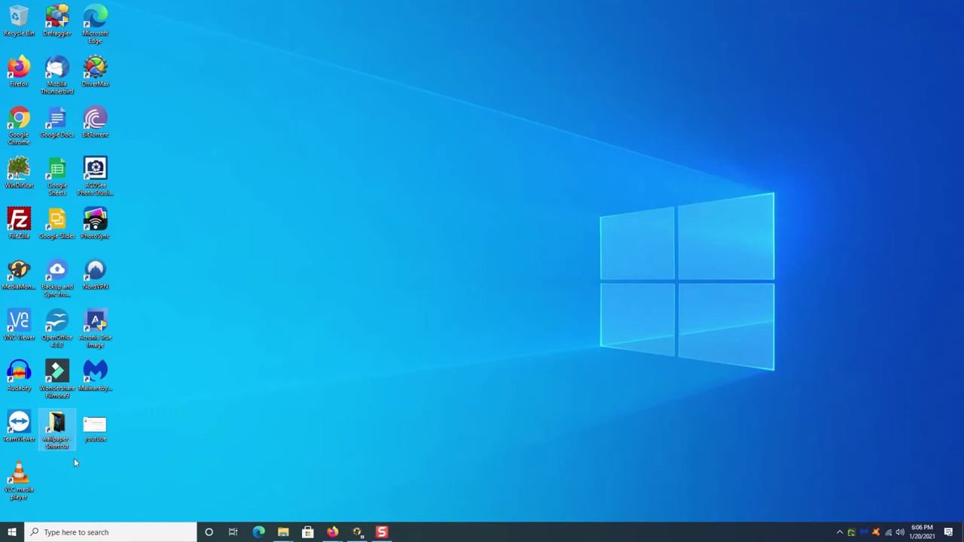
{"action": "double_click", "coordinate": [64, 434]}
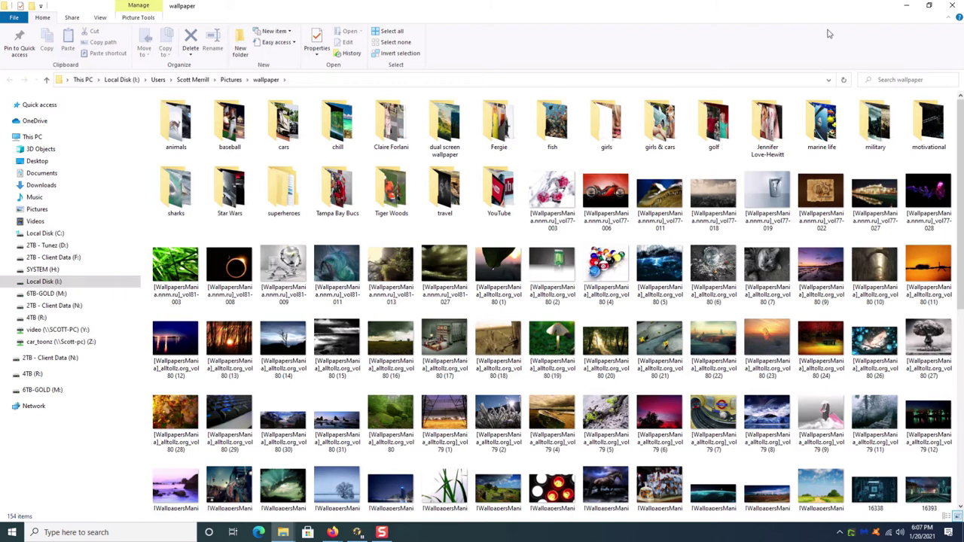
{"action": "left_click", "coordinate": [305, 85]}
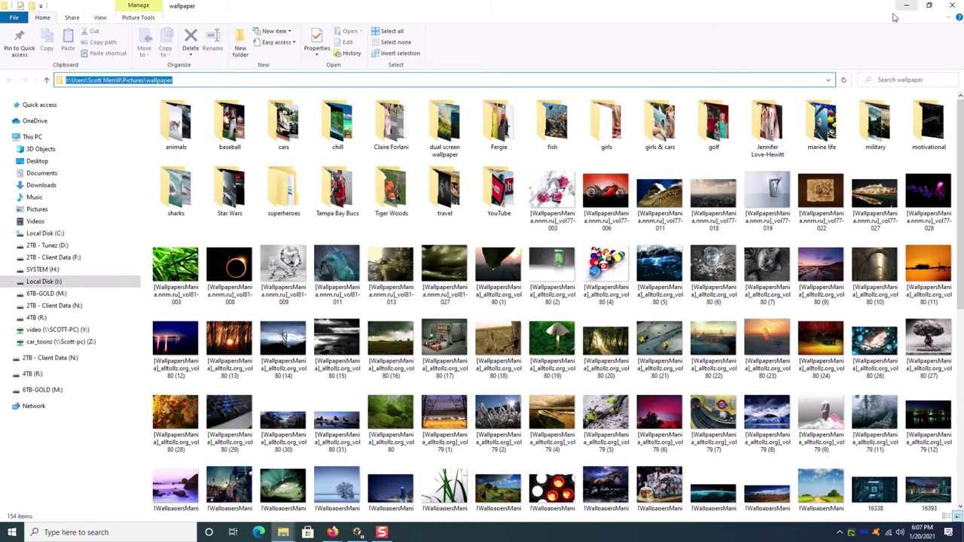
{"action": "left_click", "coordinate": [949, 6]}
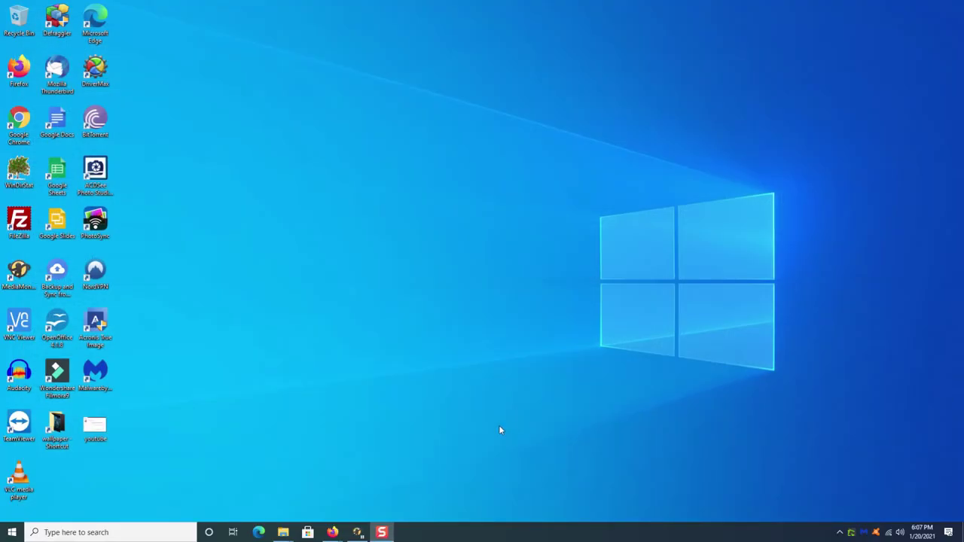
- Open a new Explorer at This PC, then open wallpaper from its desktop shortcut
{"action": "key", "text": "super+e"}
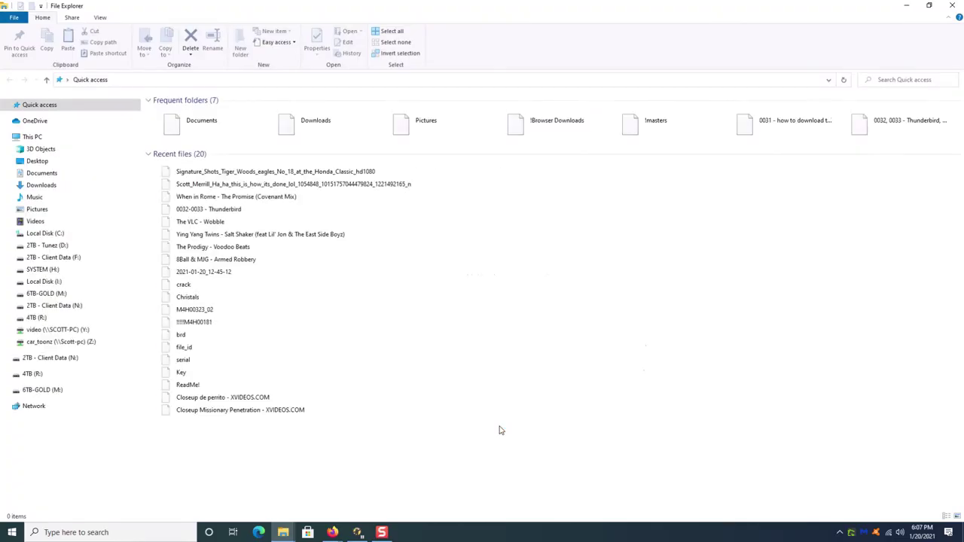
{"action": "left_click", "coordinate": [36, 137]}
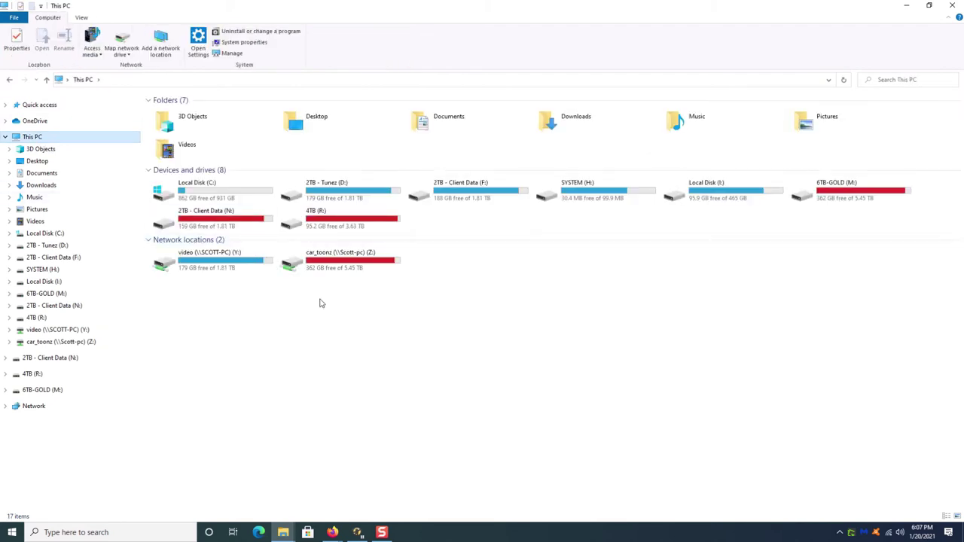
{"action": "key", "text": "super+d"}
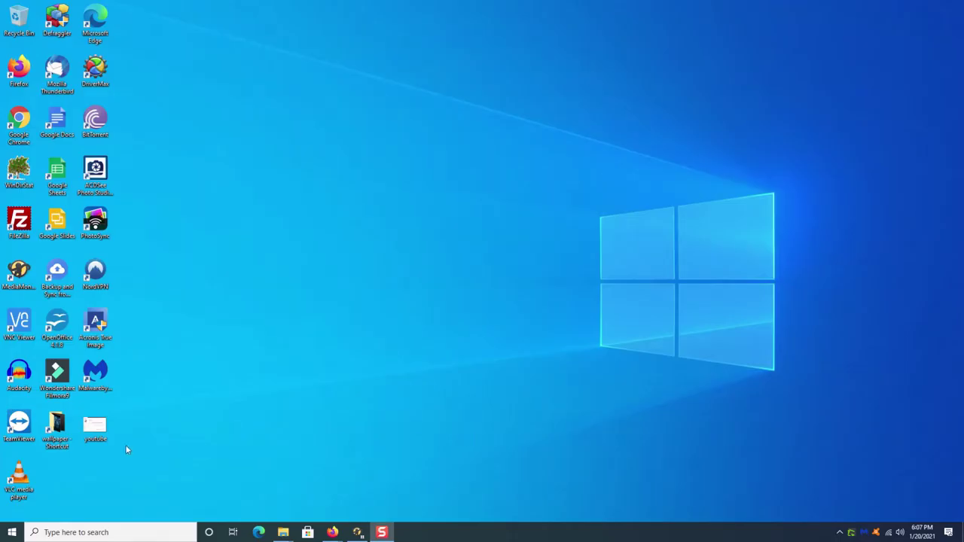
{"action": "left_click", "coordinate": [57, 424]}
{"action": "double_click", "coordinate": [56, 424]}
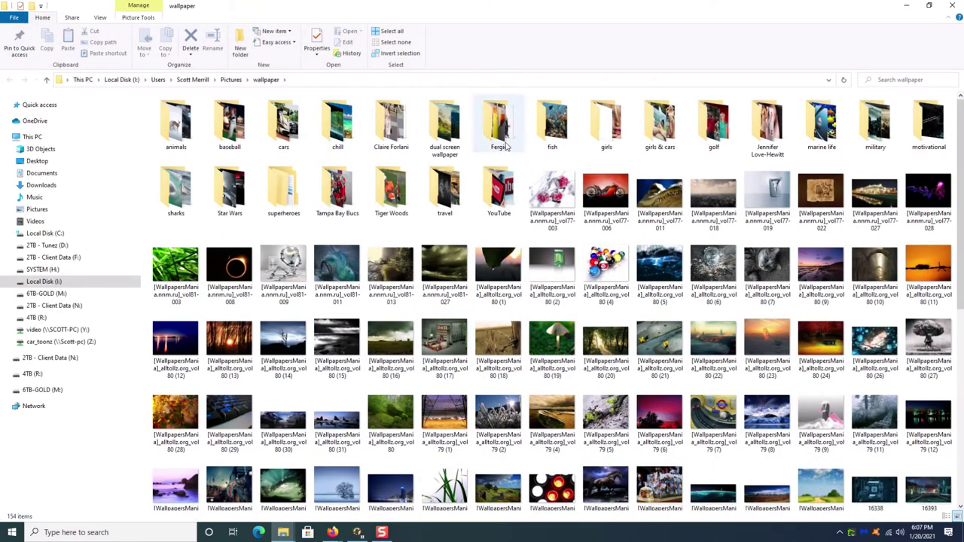
- Look inside the Tampa Bay Bucs, Tiger Woods and military subfolders, then go up to Pictures
{"action": "left_click", "coordinate": [338, 202]}
{"action": "double_click", "coordinate": [338, 201]}
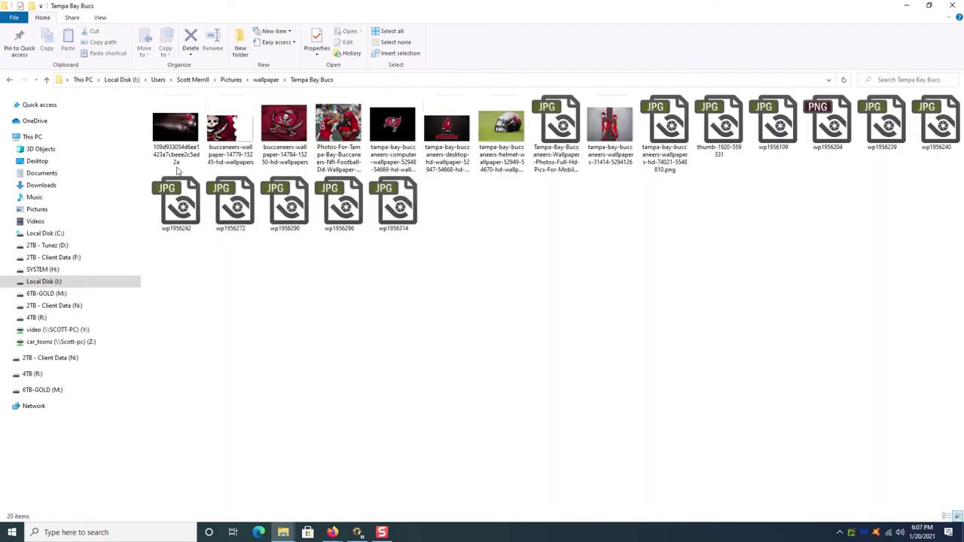
{"action": "left_click", "coordinate": [9, 80]}
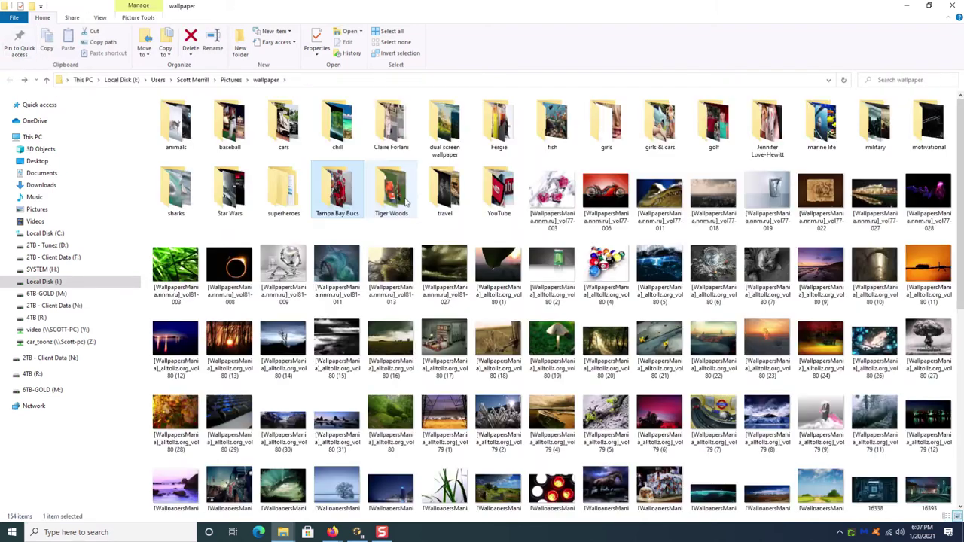
{"action": "double_click", "coordinate": [389, 211]}
{"action": "left_click", "coordinate": [9, 80]}
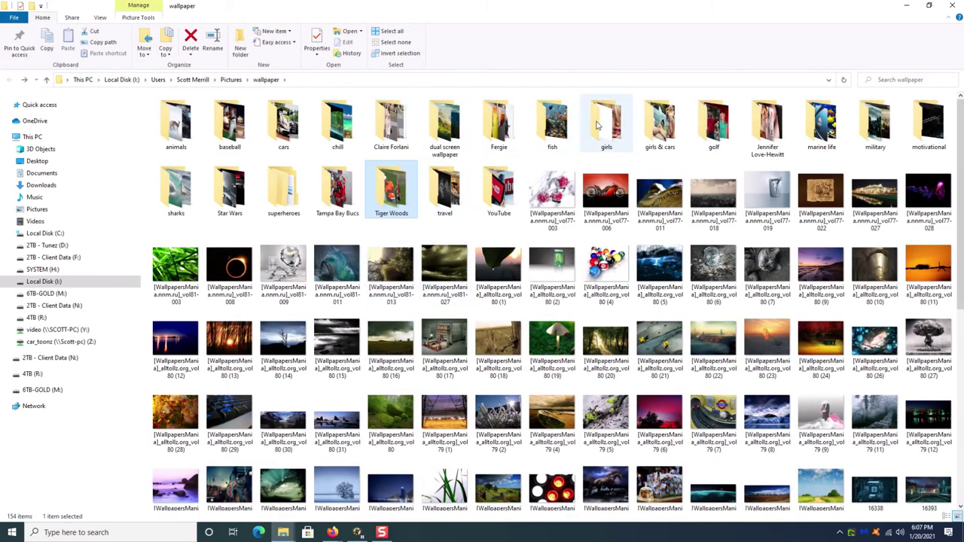
{"action": "double_click", "coordinate": [875, 125]}
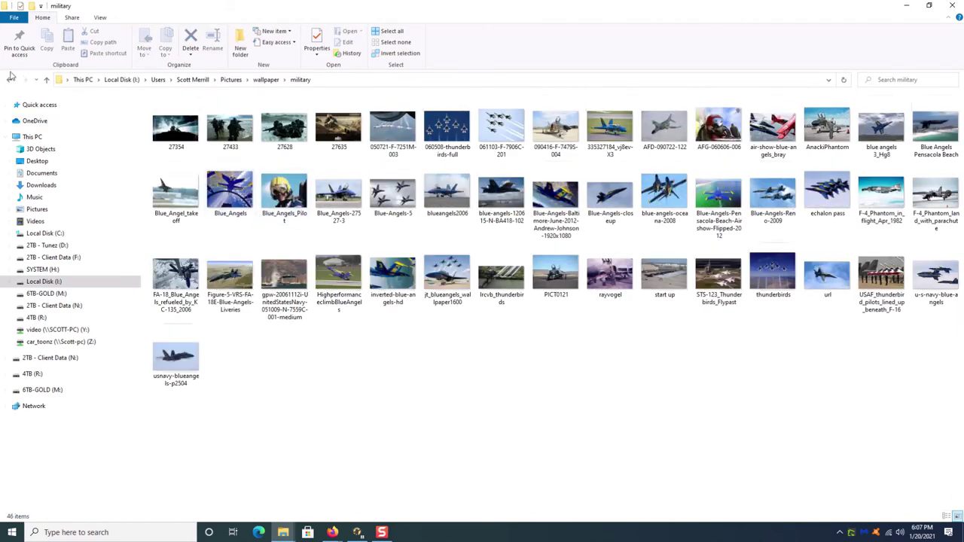
{"action": "left_click", "coordinate": [9, 80]}
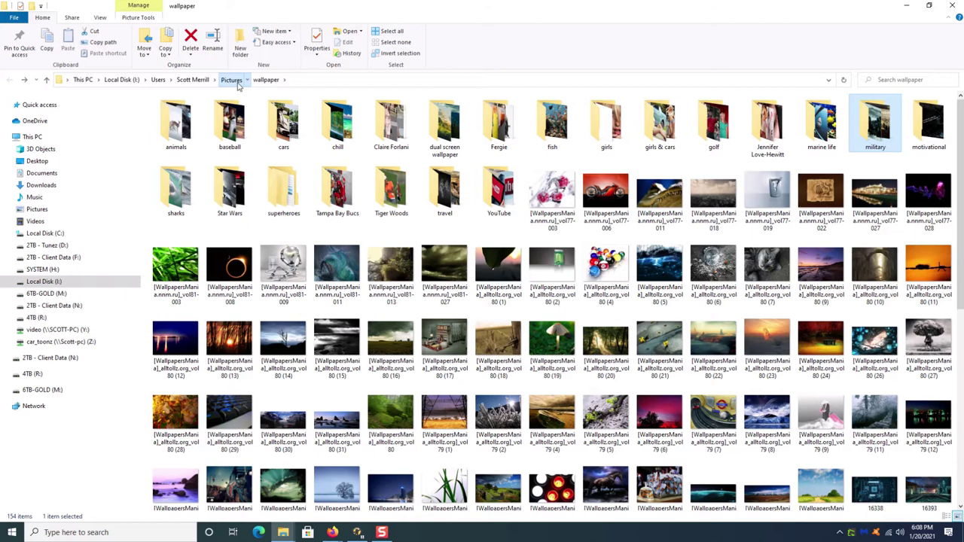
{"action": "left_click", "coordinate": [236, 84]}
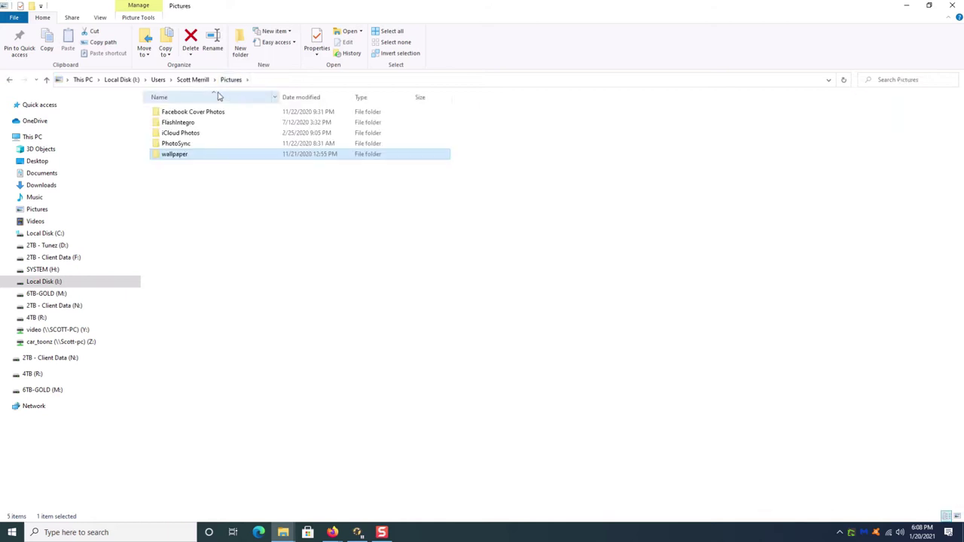
- Open the wallpaper folder's Properties at the Sharing tab
{"action": "right_click", "coordinate": [184, 157]}
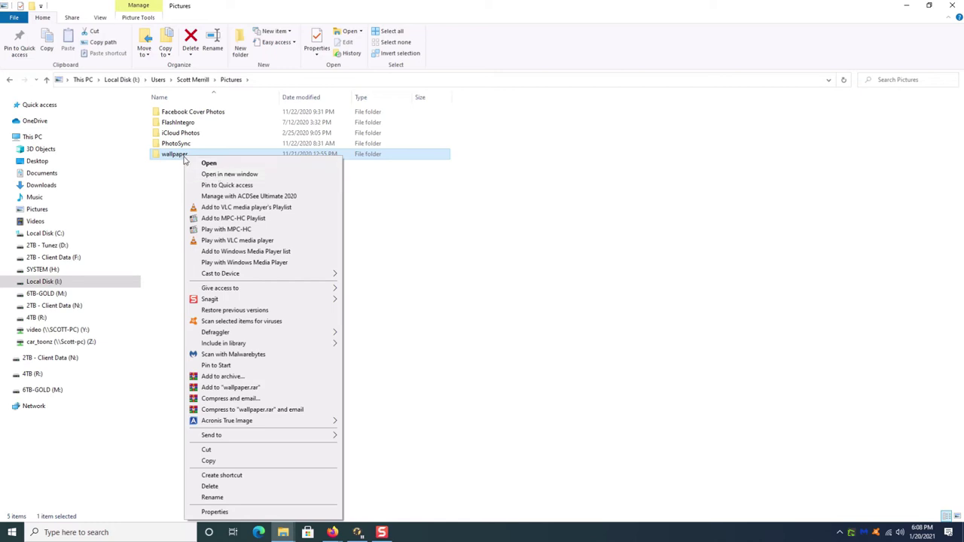
{"action": "left_click", "coordinate": [239, 515]}
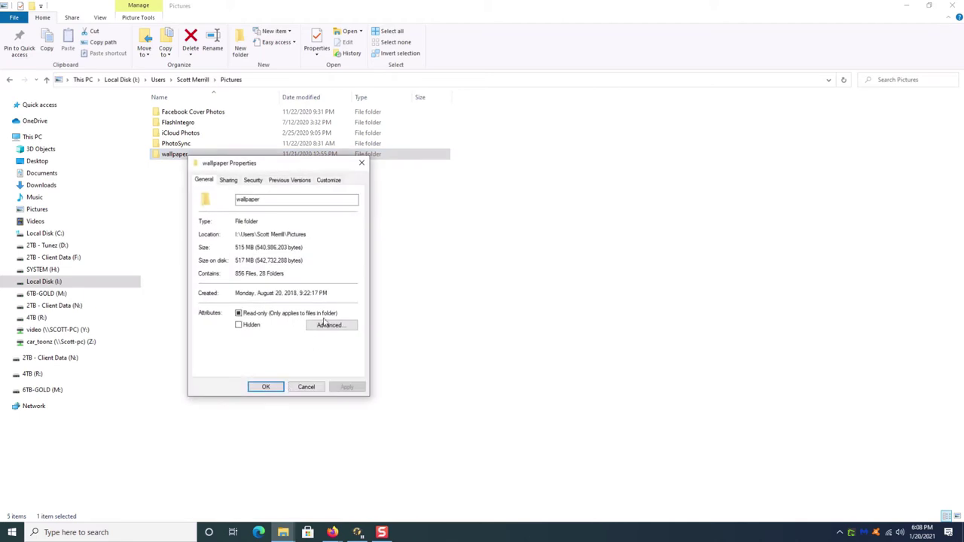
{"action": "left_click_drag", "start_coordinate": [285, 162], "coordinate": [340, 195]}
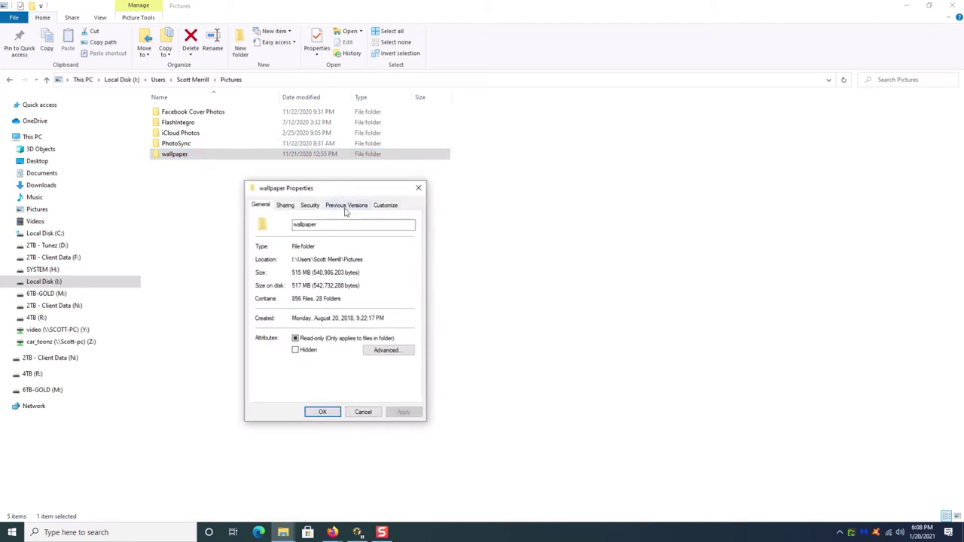
{"action": "left_click", "coordinate": [285, 208]}
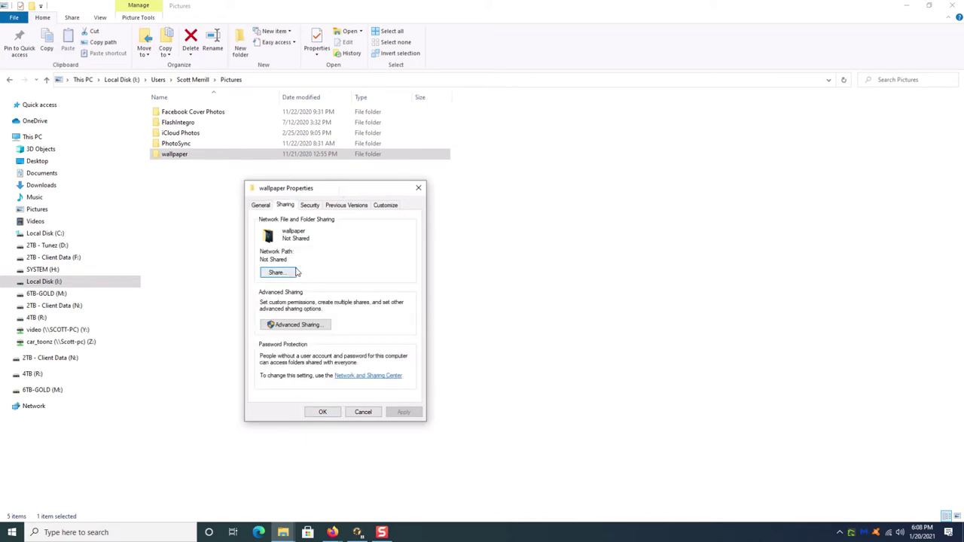
- Share the folder with Everyone at Read/Write permission
{"action": "left_click", "coordinate": [290, 276]}
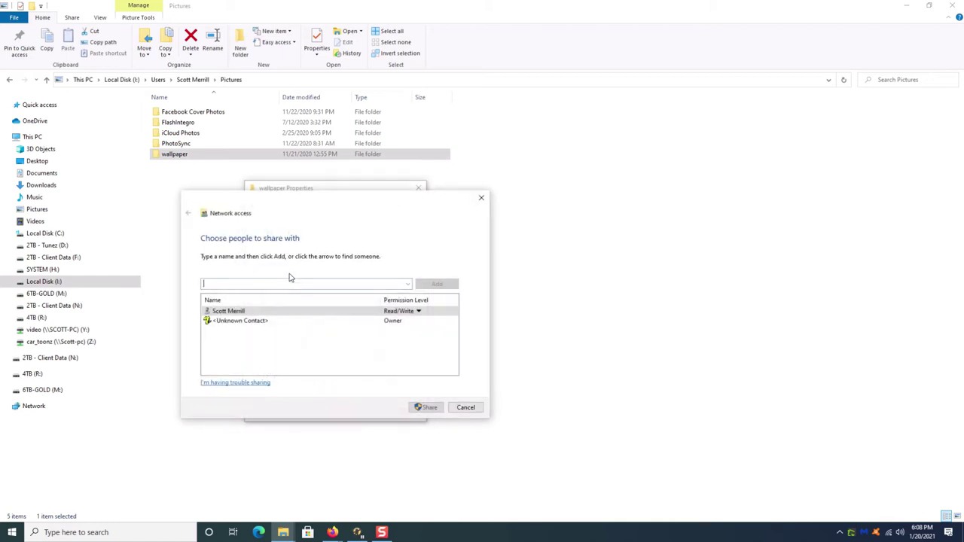
{"action": "left_click", "coordinate": [409, 287]}
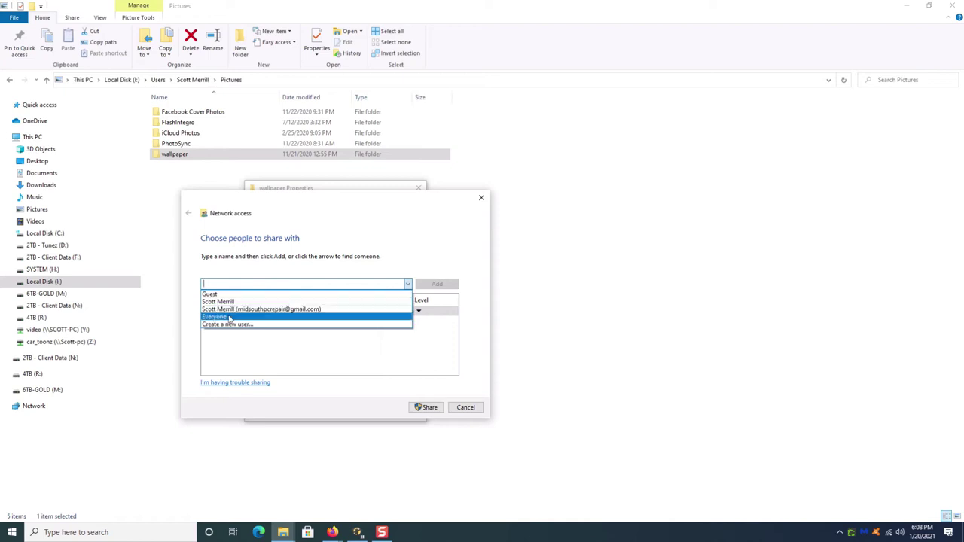
{"action": "left_click", "coordinate": [229, 318]}
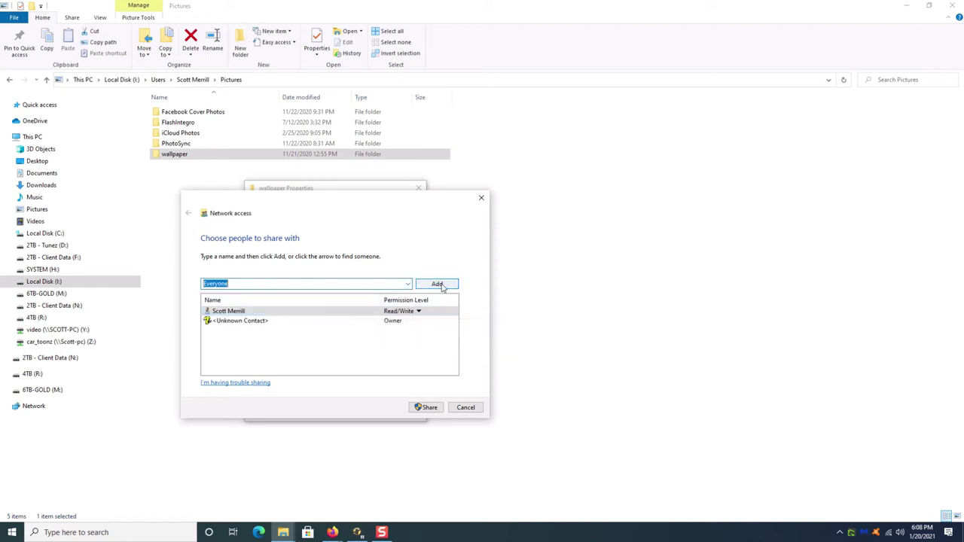
{"action": "left_click", "coordinate": [438, 284]}
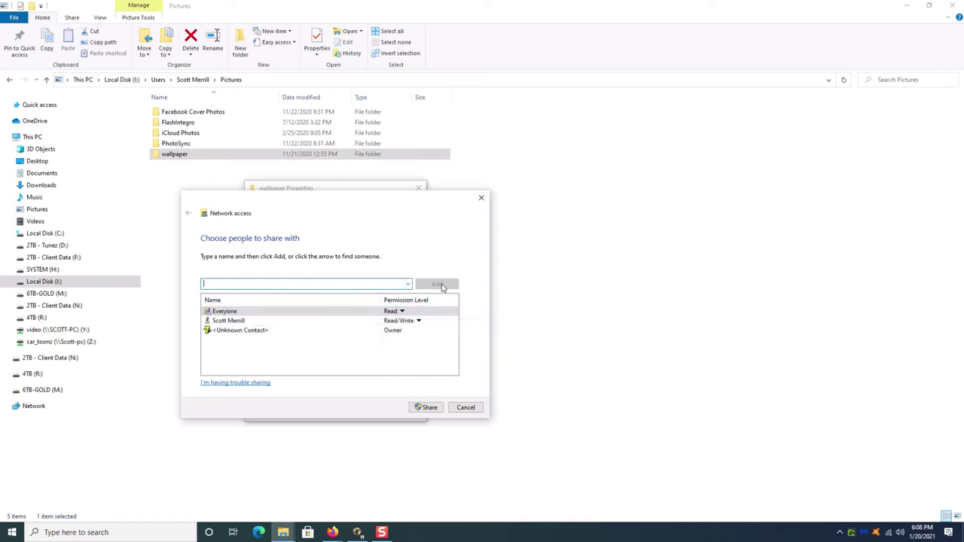
{"action": "left_click", "coordinate": [402, 312]}
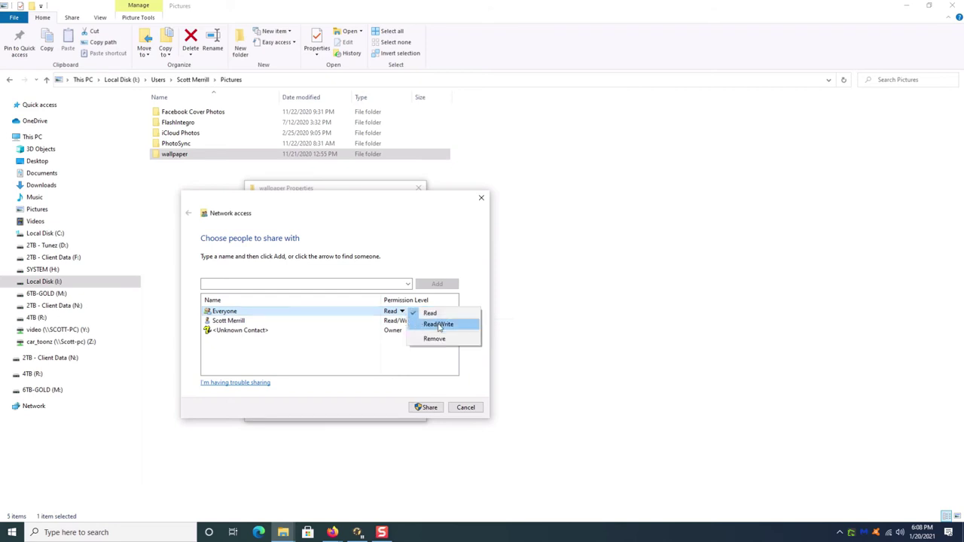
{"action": "left_click", "coordinate": [439, 326]}
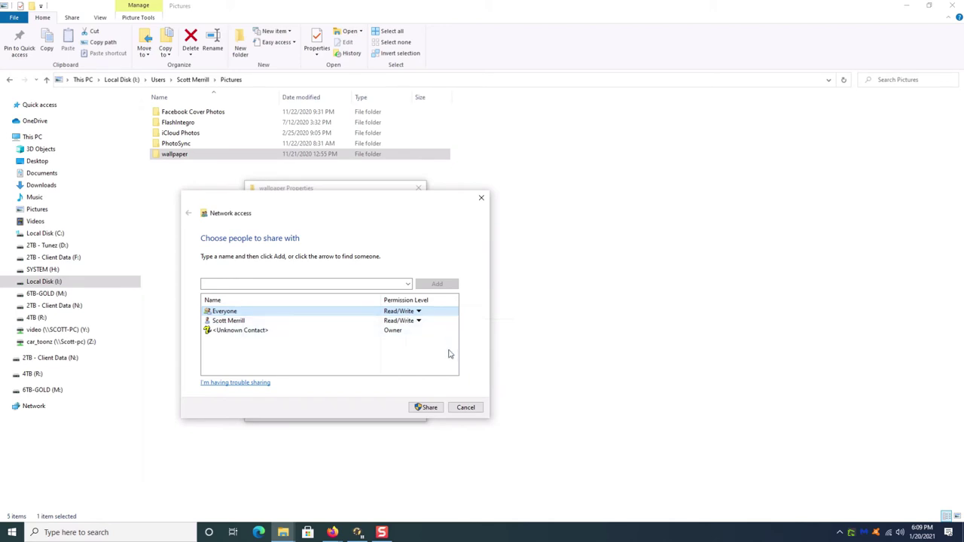
{"action": "left_click", "coordinate": [427, 409]}
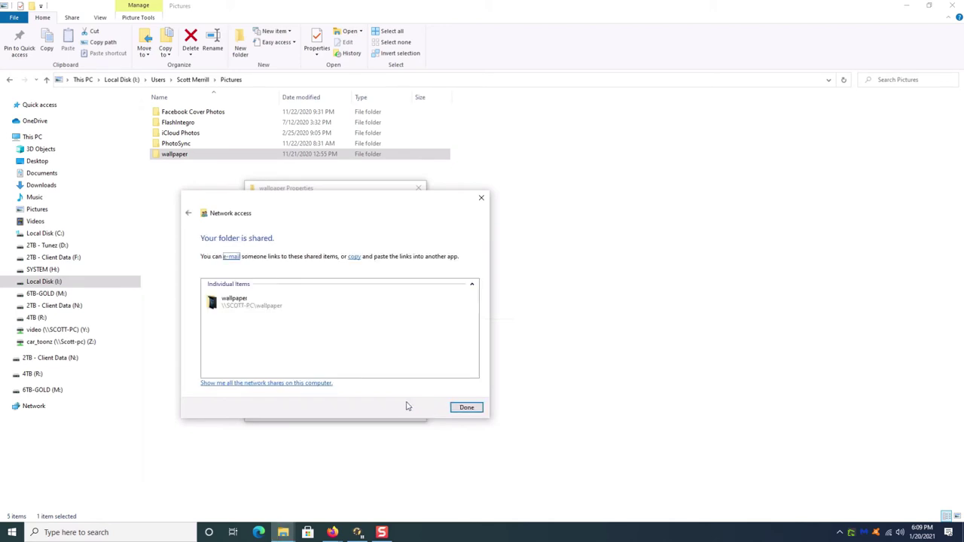
{"action": "left_click", "coordinate": [466, 409]}
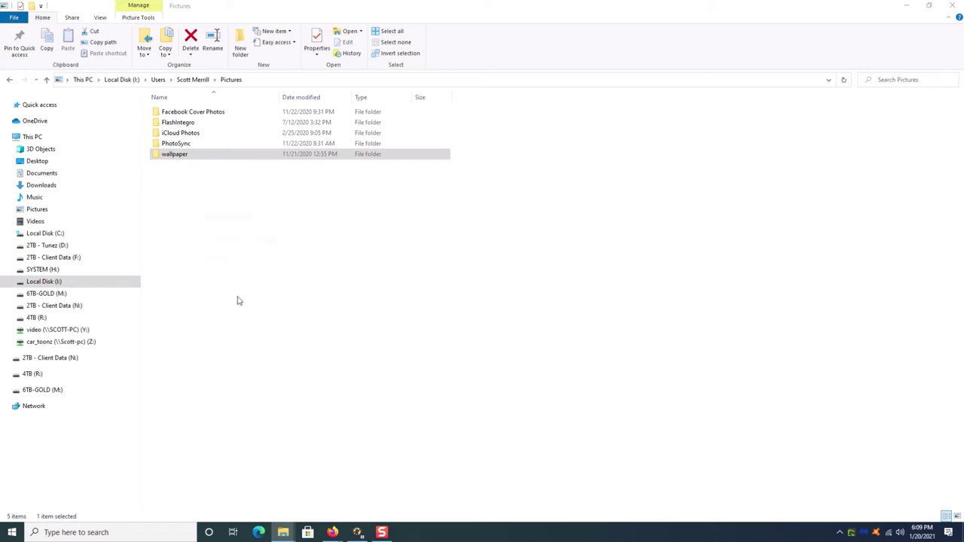
- From This PC, start Map network drive with drive letter W: and browse for the folder
{"action": "left_click", "coordinate": [36, 138]}
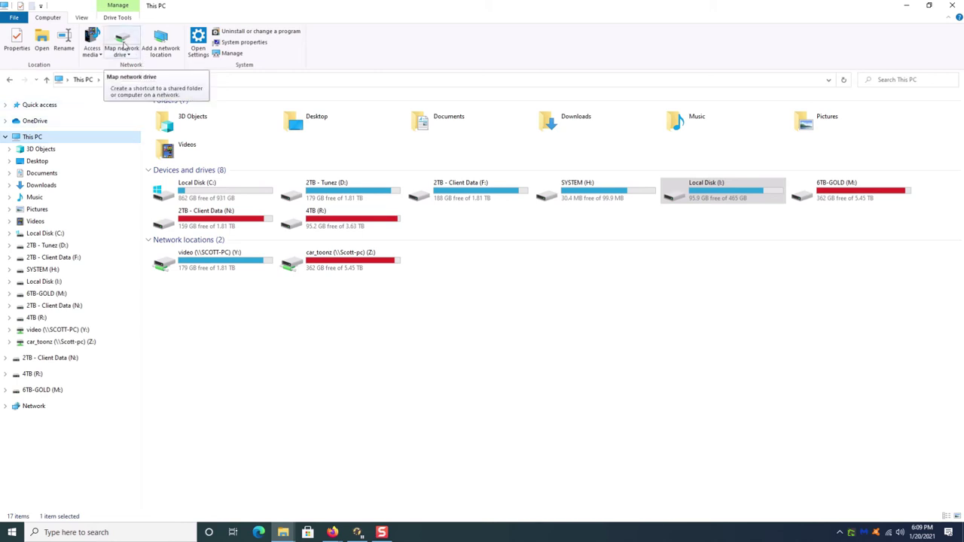
{"action": "left_click", "coordinate": [120, 42]}
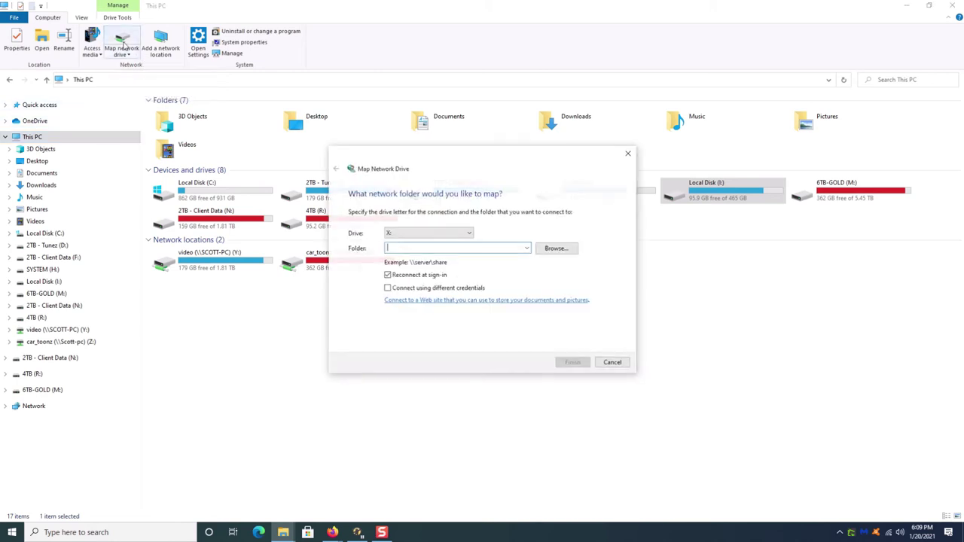
{"action": "left_click", "coordinate": [470, 236]}
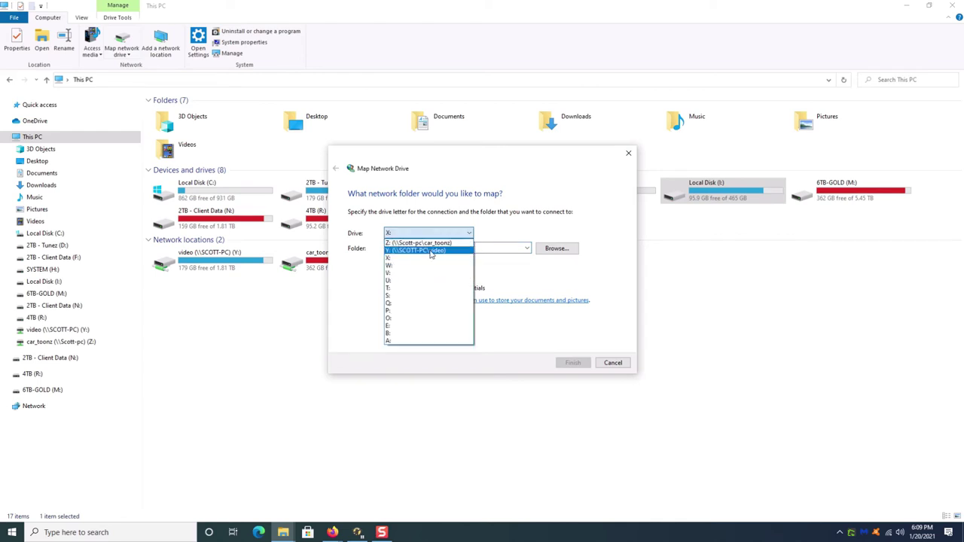
{"action": "key", "text": "Escape"}
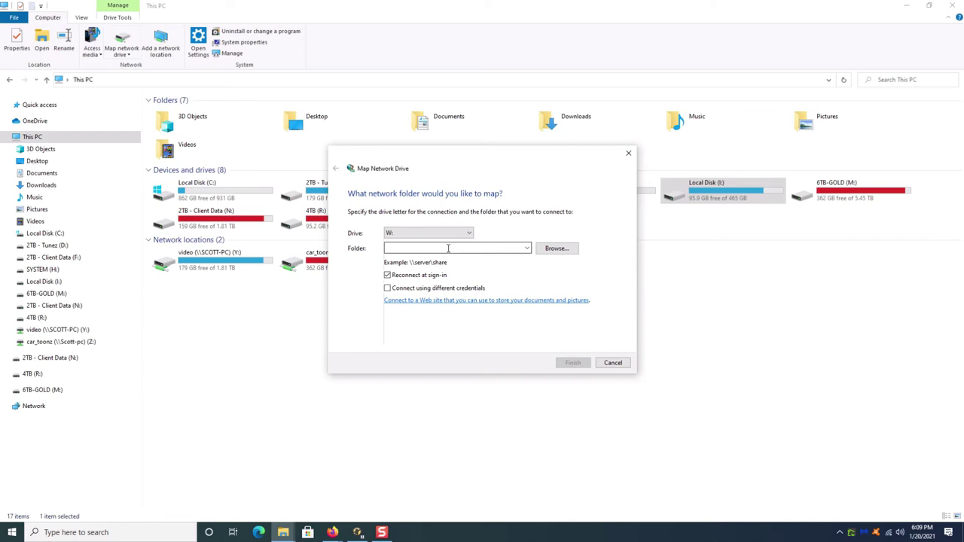
{"action": "left_click", "coordinate": [555, 251]}
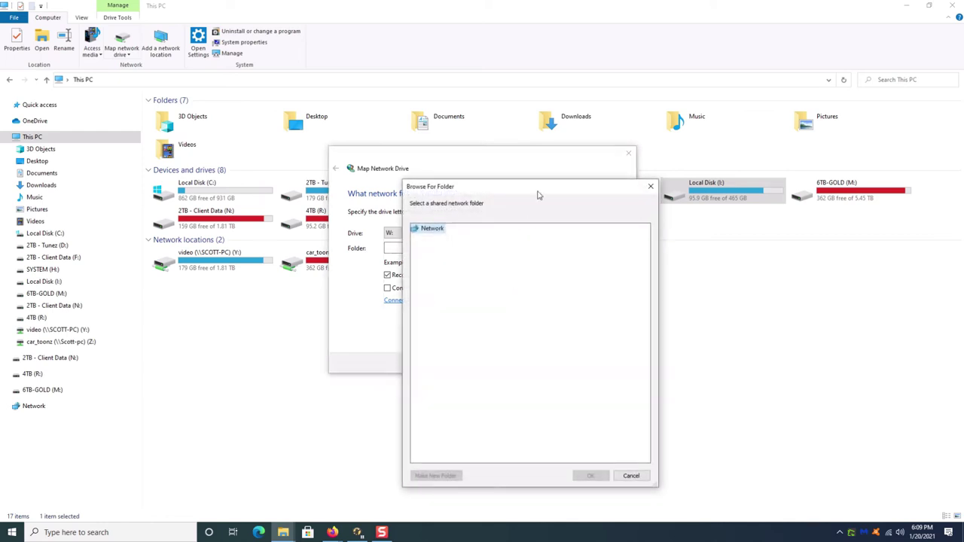
- Pick the network computer's wallpaper share as the folder and finish mapping it to W:
{"action": "left_click_drag", "start_coordinate": [538, 194], "coordinate": [496, 162]}
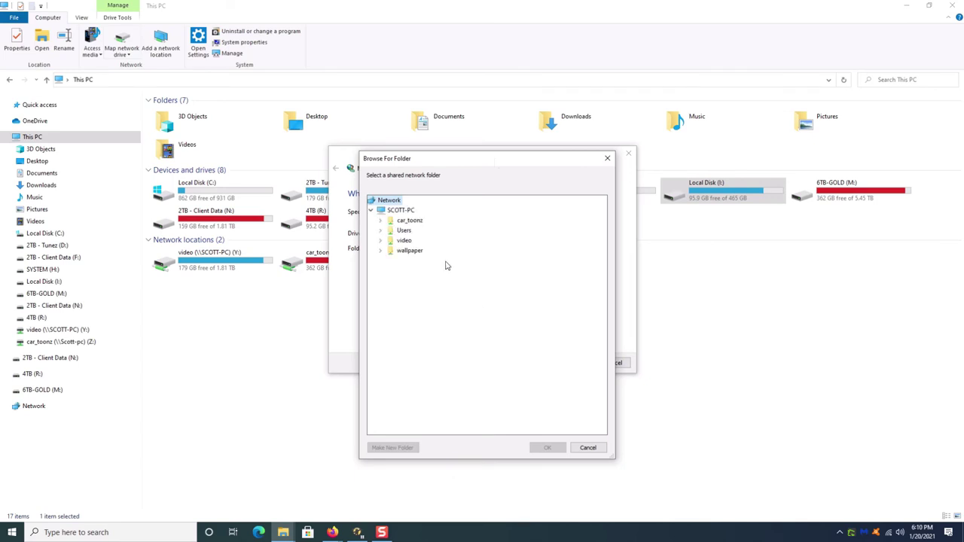
{"action": "left_click", "coordinate": [382, 255]}
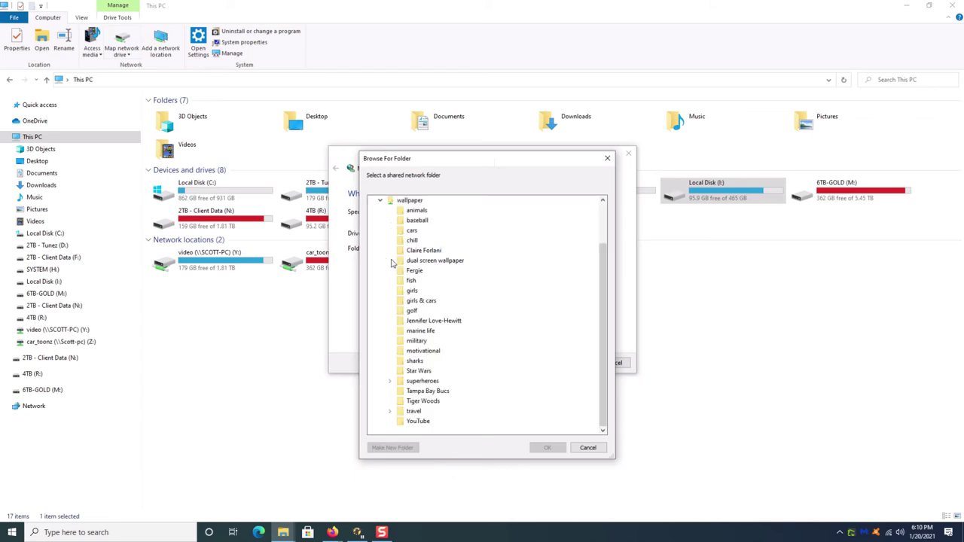
{"action": "left_click", "coordinate": [385, 204]}
{"action": "double_click", "coordinate": [409, 251]}
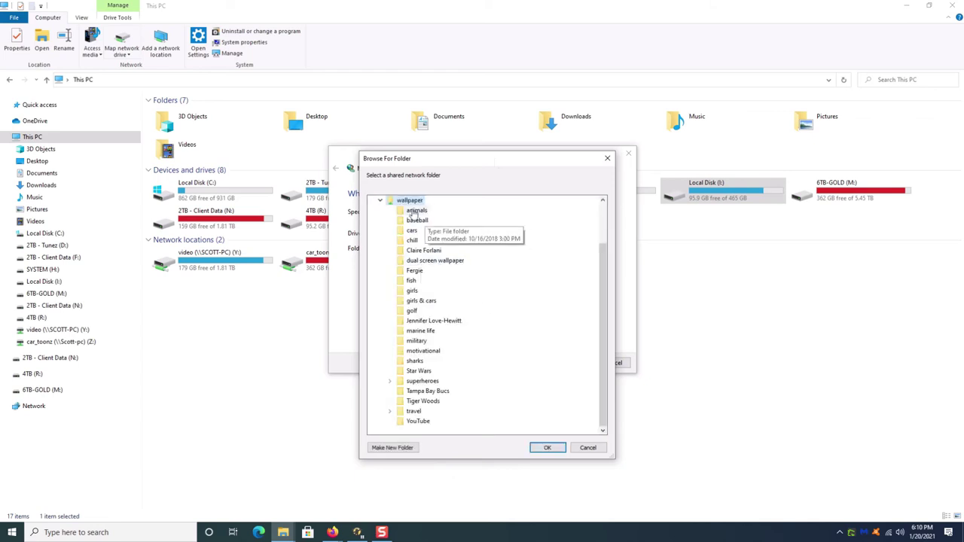
{"action": "left_click", "coordinate": [381, 200]}
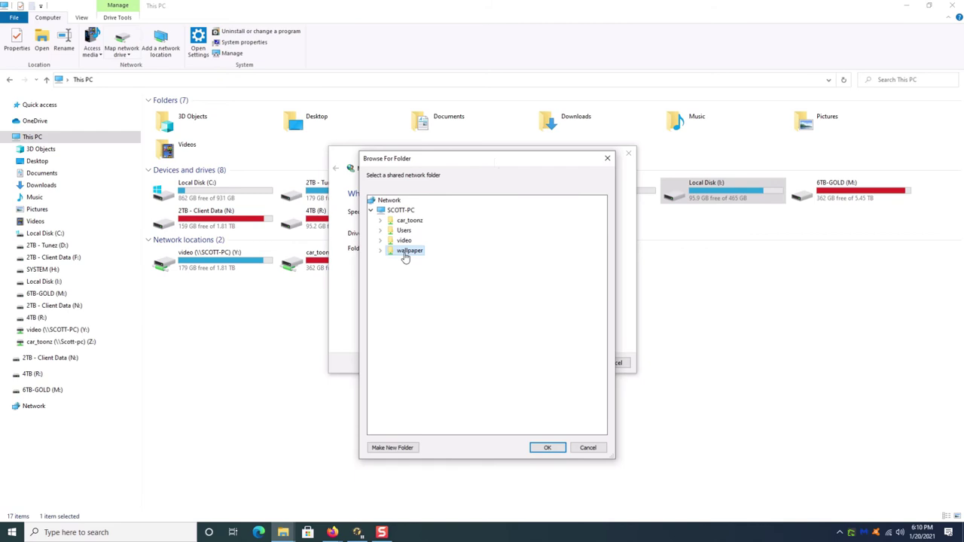
{"action": "left_click", "coordinate": [548, 447]}
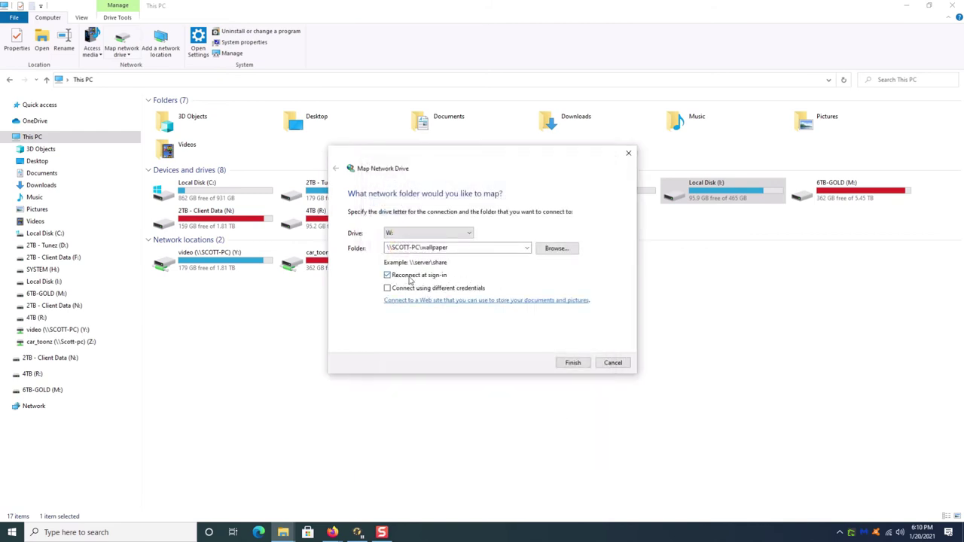
{"action": "left_click", "coordinate": [572, 362]}
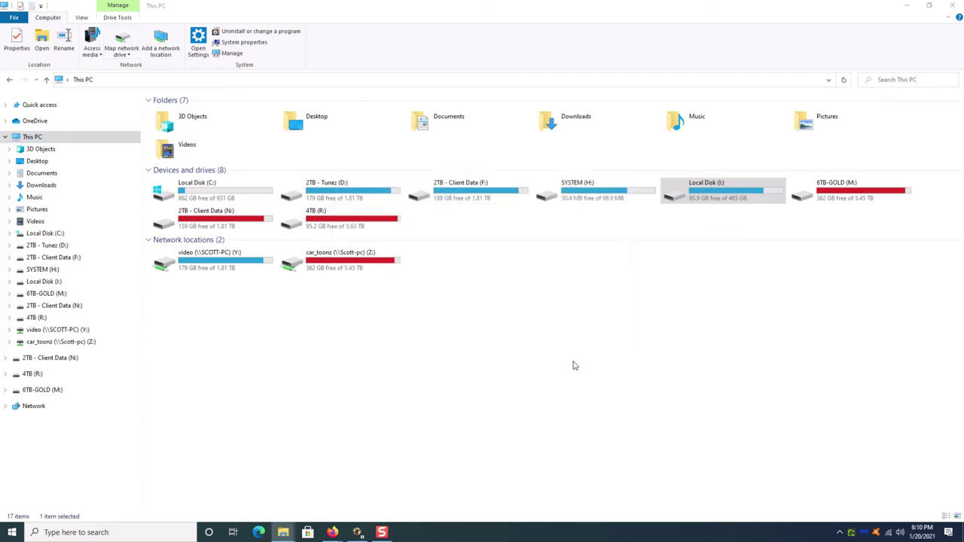
- Refresh This PC, open wallpaper (W:) and view its files as extra large icons
{"action": "right_click", "coordinate": [343, 315]}
{"action": "left_click", "coordinate": [361, 357]}
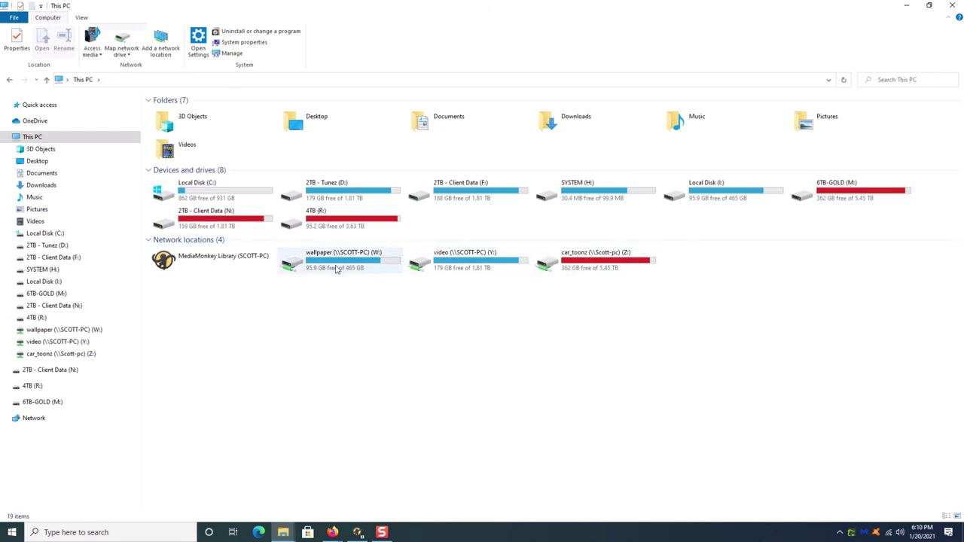
{"action": "double_click", "coordinate": [336, 269]}
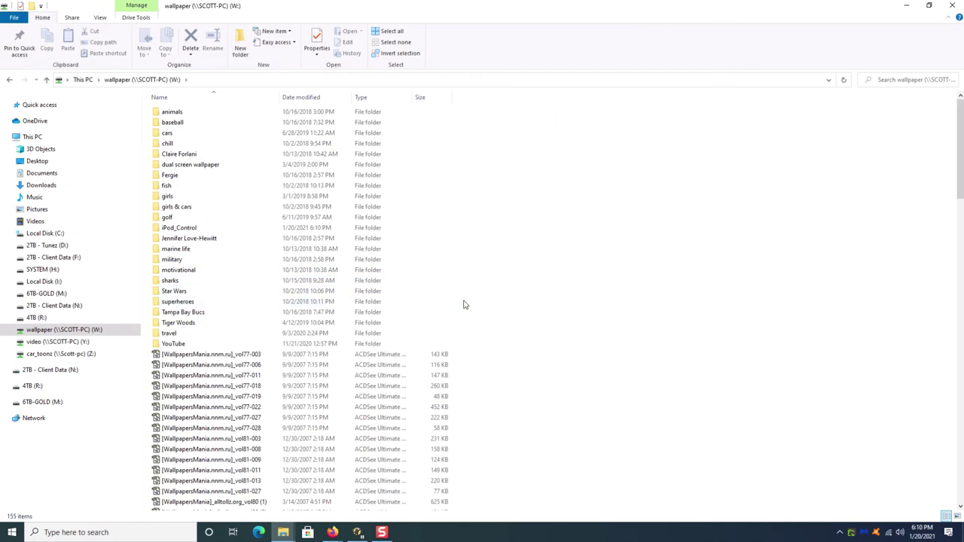
{"action": "right_click", "coordinate": [531, 246]}
{"action": "left_click", "coordinate": [708, 265]}
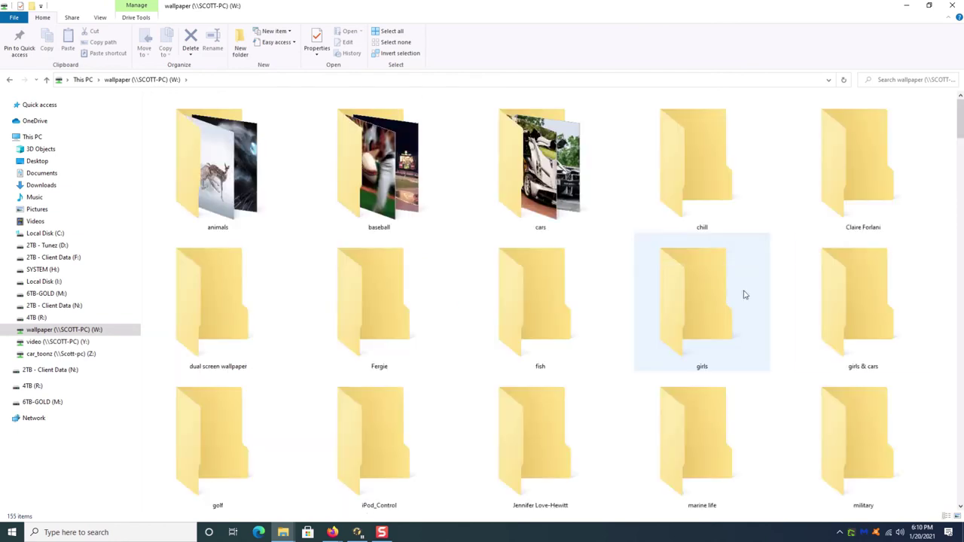
{"action": "scroll", "coordinate": [956, 155], "scroll_direction": "down", "scroll_amount": 3}
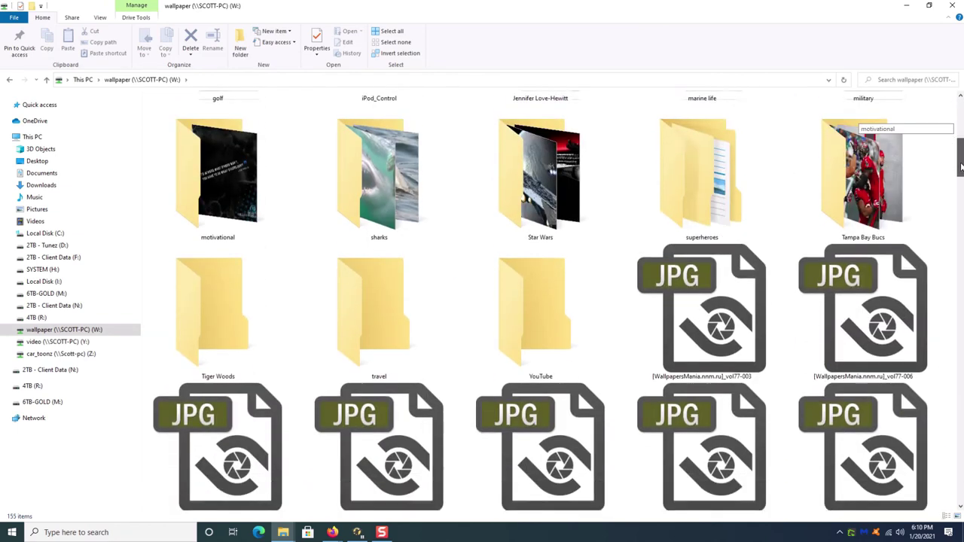
{"action": "left_click_drag", "start_coordinate": [961, 159], "coordinate": [957, 113]}
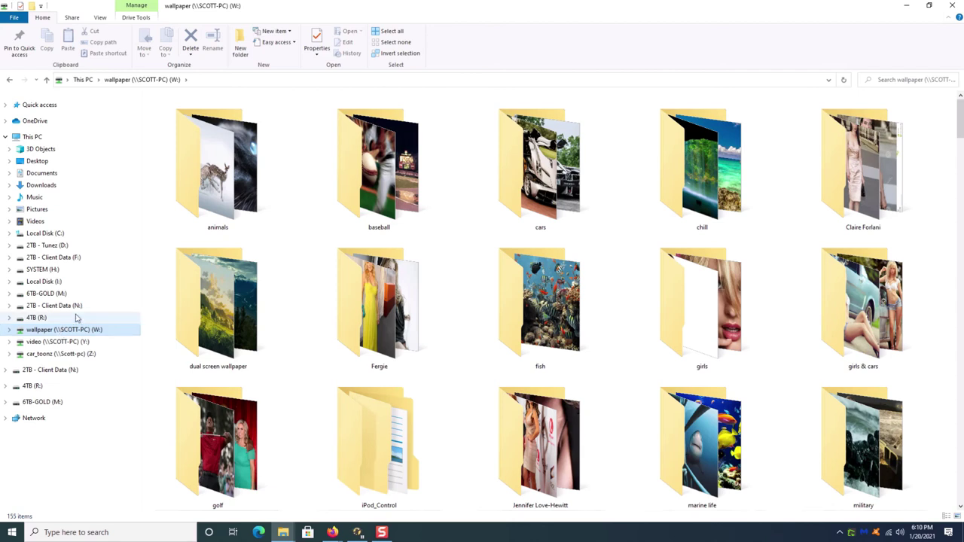
- Reopen W: from This PC to recheck its contents, then return to the desktop
{"action": "left_click", "coordinate": [32, 136]}
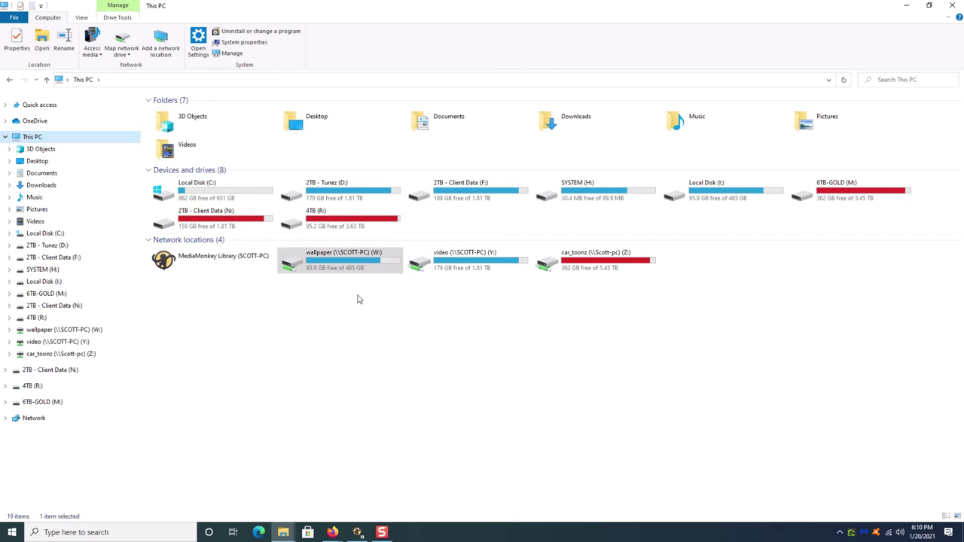
{"action": "left_click", "coordinate": [37, 329]}
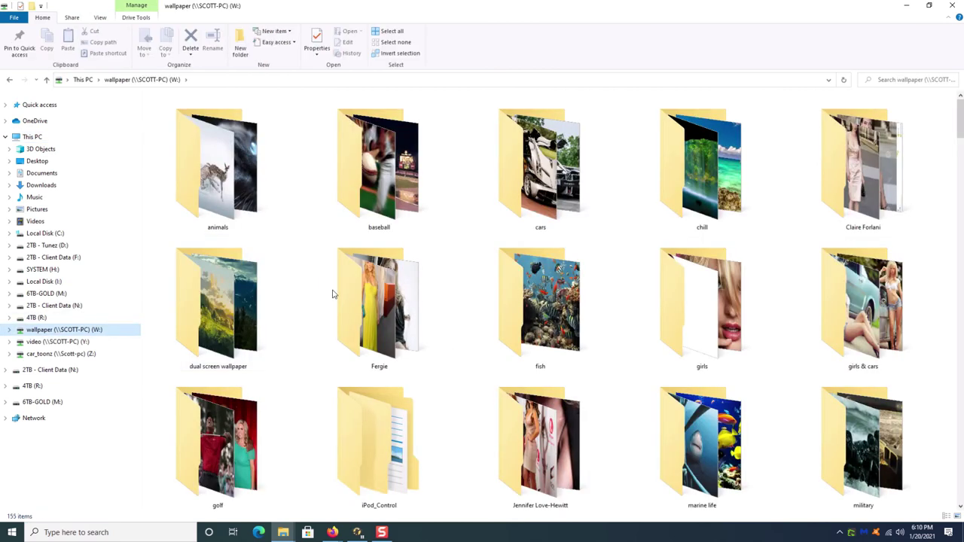
{"action": "mouse_move", "coordinate": [960, 119]}
{"action": "left_mouse_down"}
{"action": "mouse_move", "coordinate": [961, 316]}
{"action": "mouse_move", "coordinate": [960, 121]}
{"action": "left_mouse_up"}
{"action": "scroll", "coordinate": [463, 340], "scroll_direction": "down", "scroll_amount": 5}
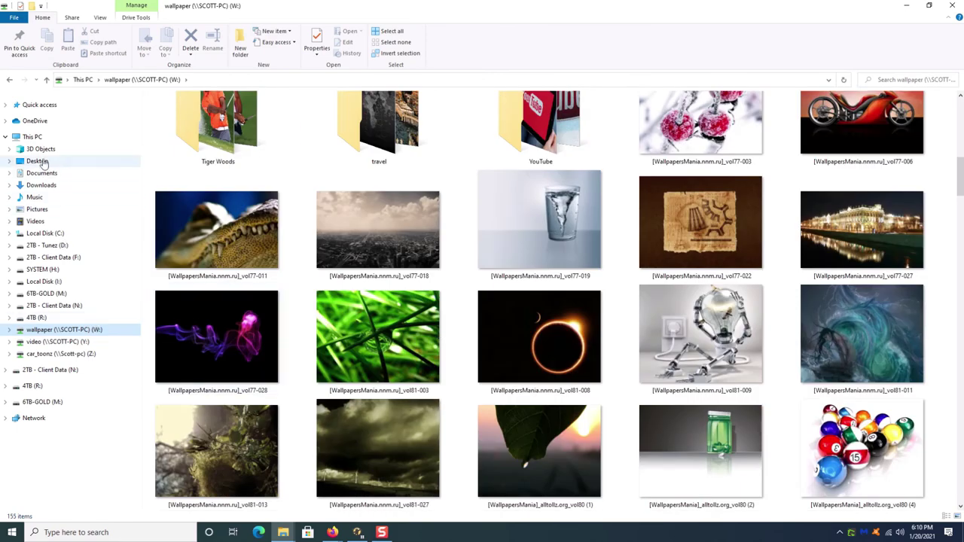
{"action": "left_click", "coordinate": [33, 136]}
{"action": "key", "text": "super+d"}
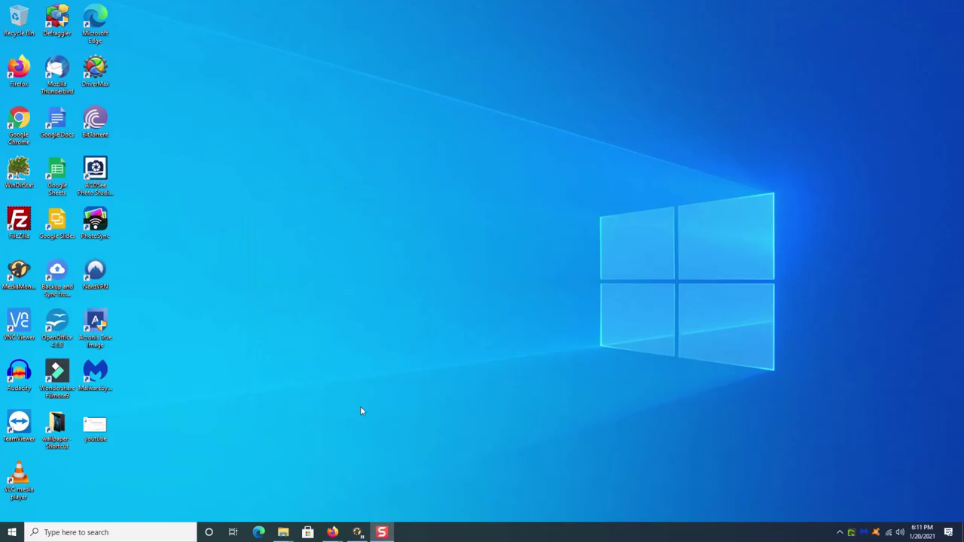